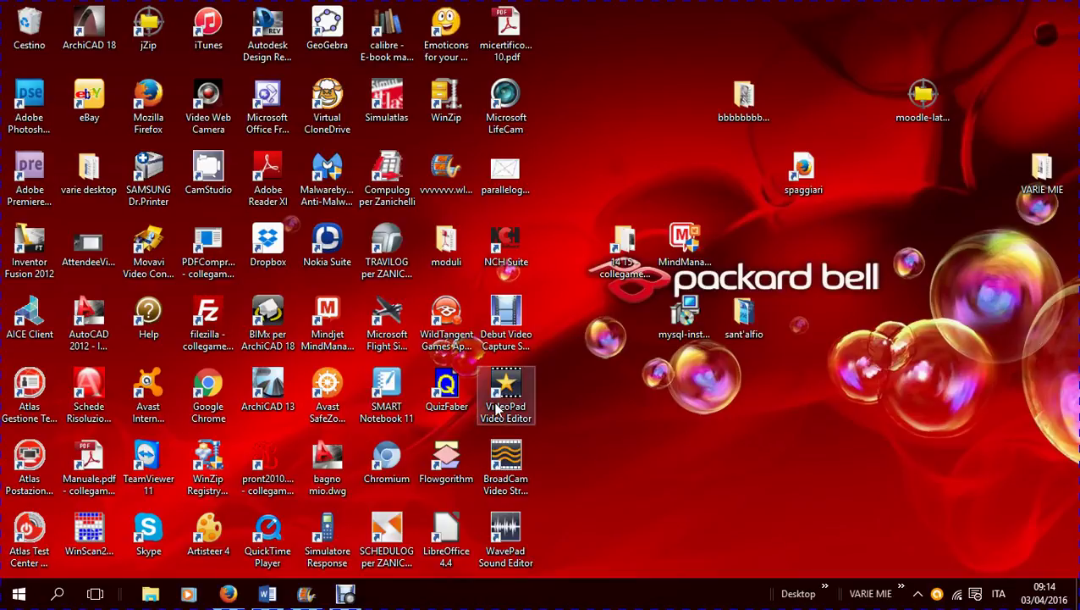
Launch Google Chrome from its desktop icon.
double_click(206, 388)
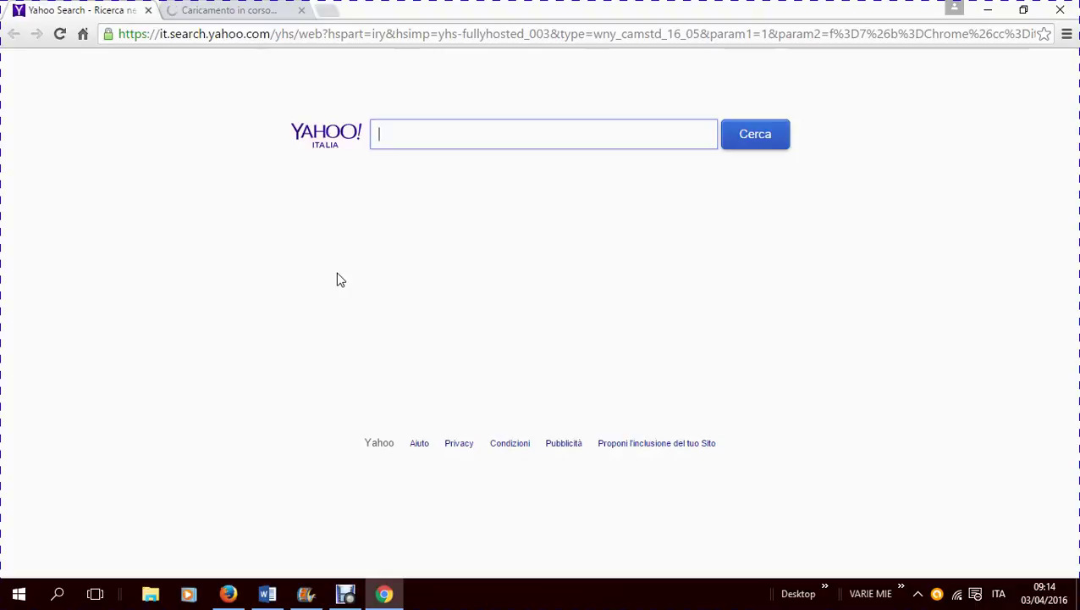
Search Yahoo for 'edmodo' and open the 'Edmodo - Official Site' result.
text(edmodo)
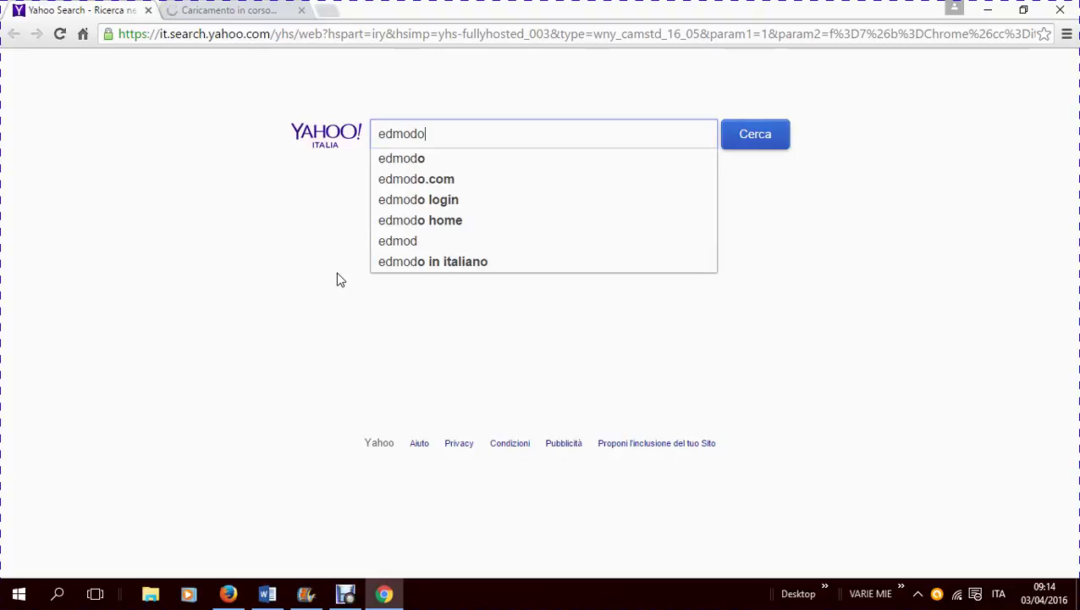
key(Return)
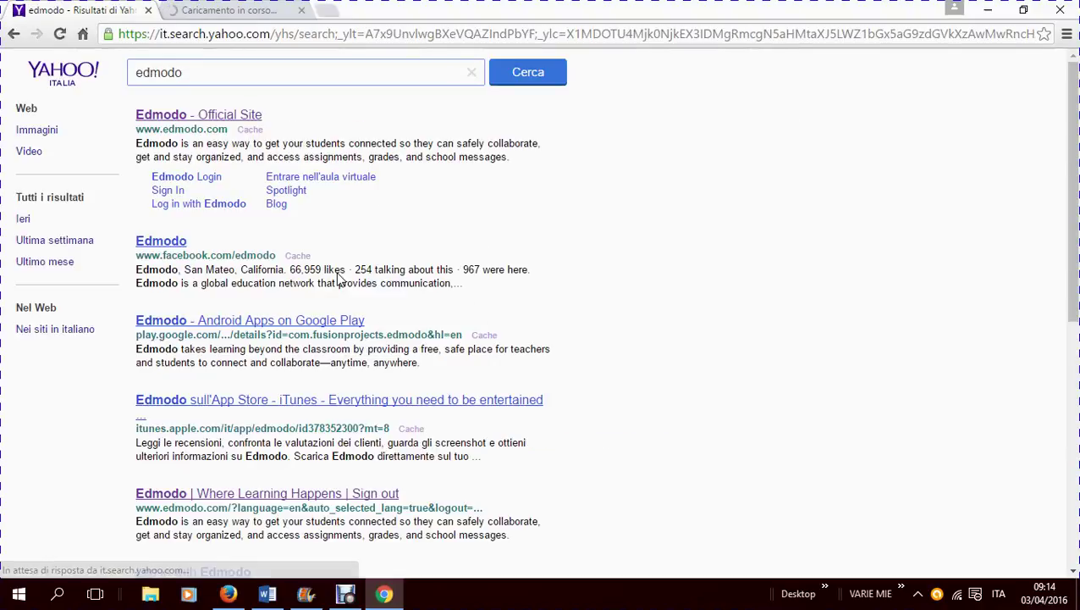
click(182, 119)
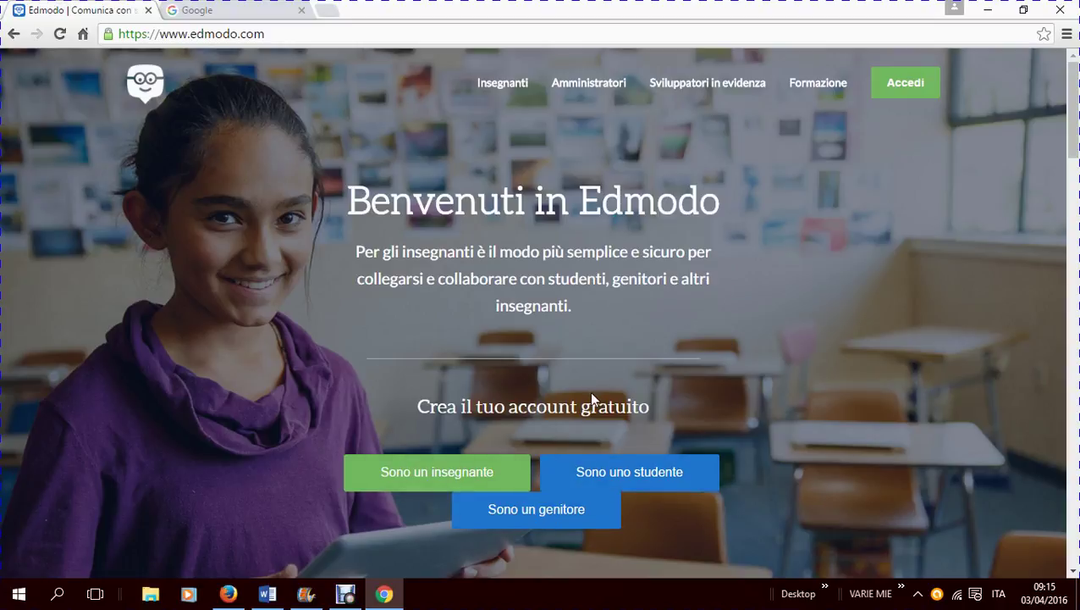
Sign in through Accedi, replacing the autofilled credentials with the student username and password.
click(903, 89)
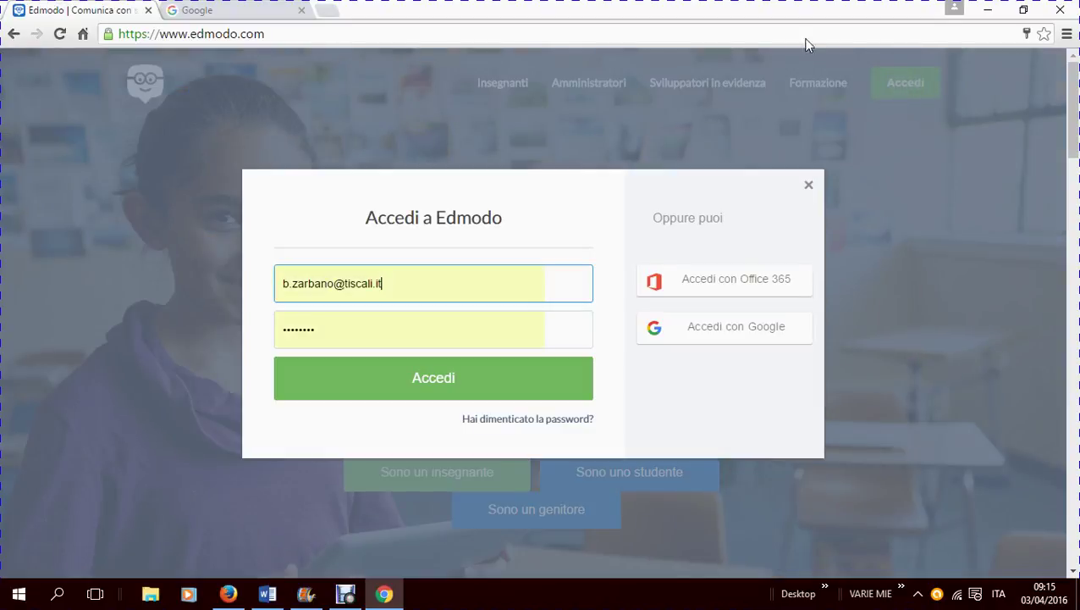
drag(399, 287, 292, 289)
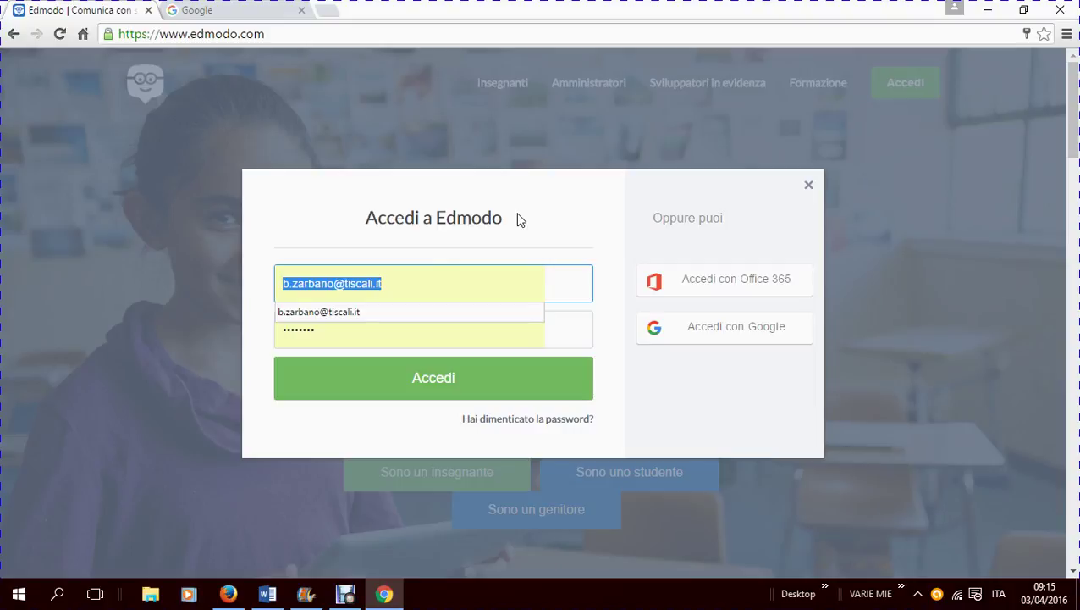
text(pippo)
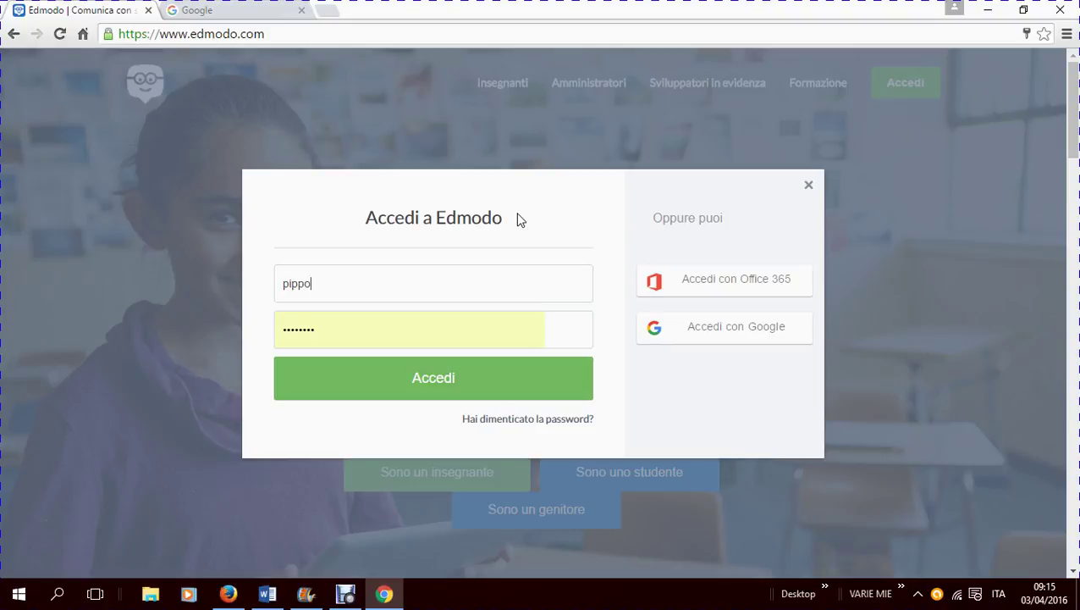
text(opappoo)
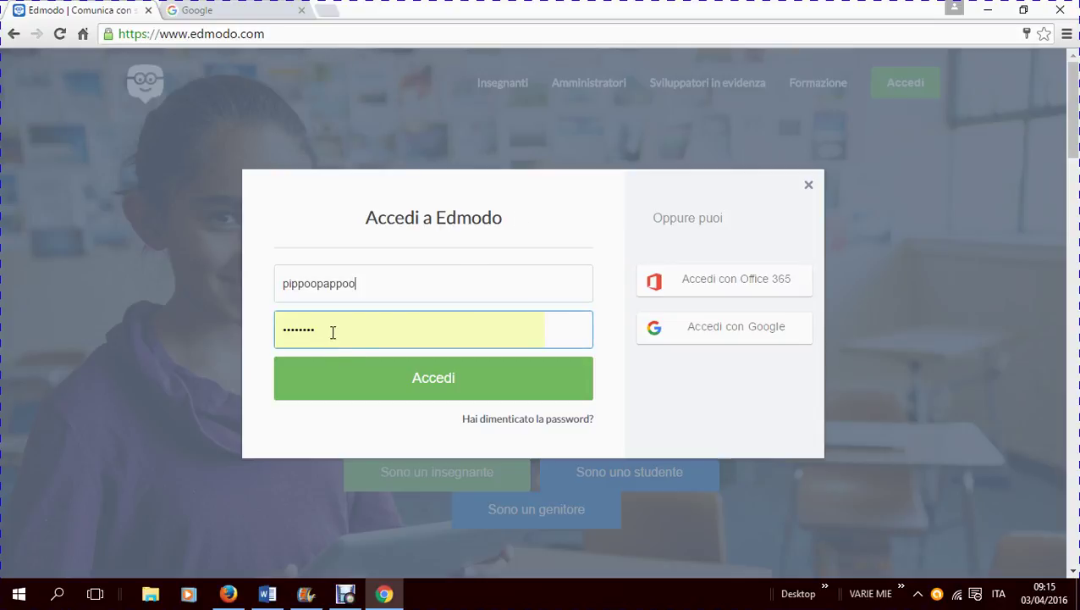
drag(333, 333, 138, 330)
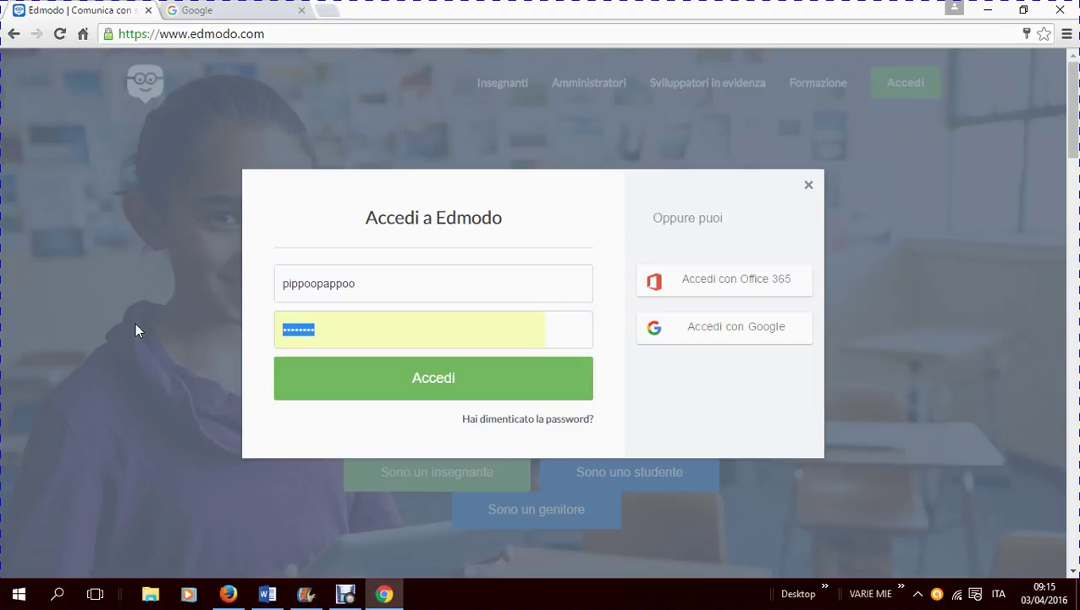
text(••••••)
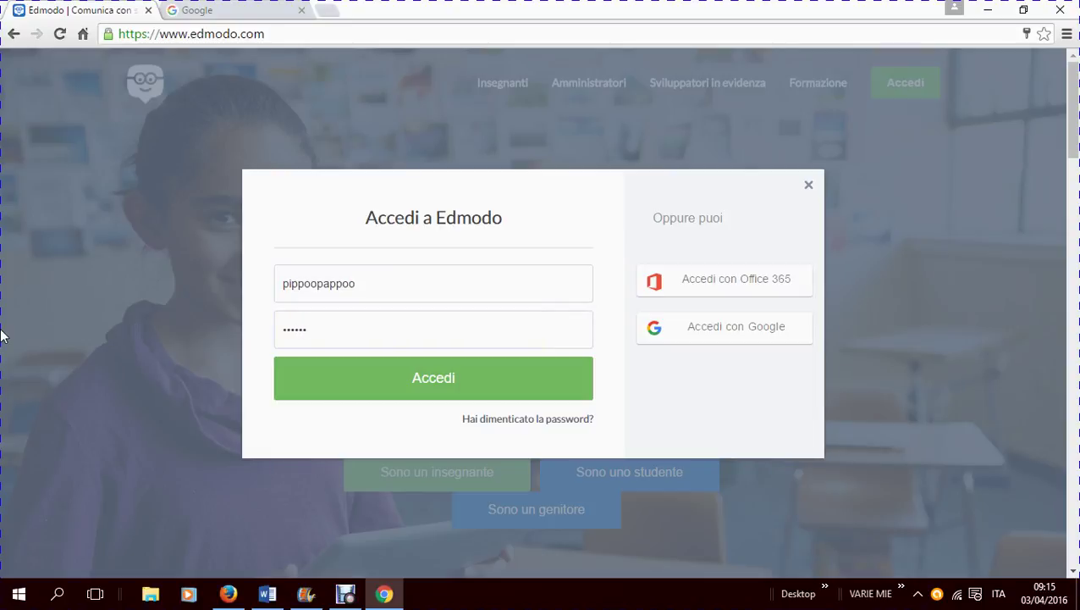
click(472, 385)
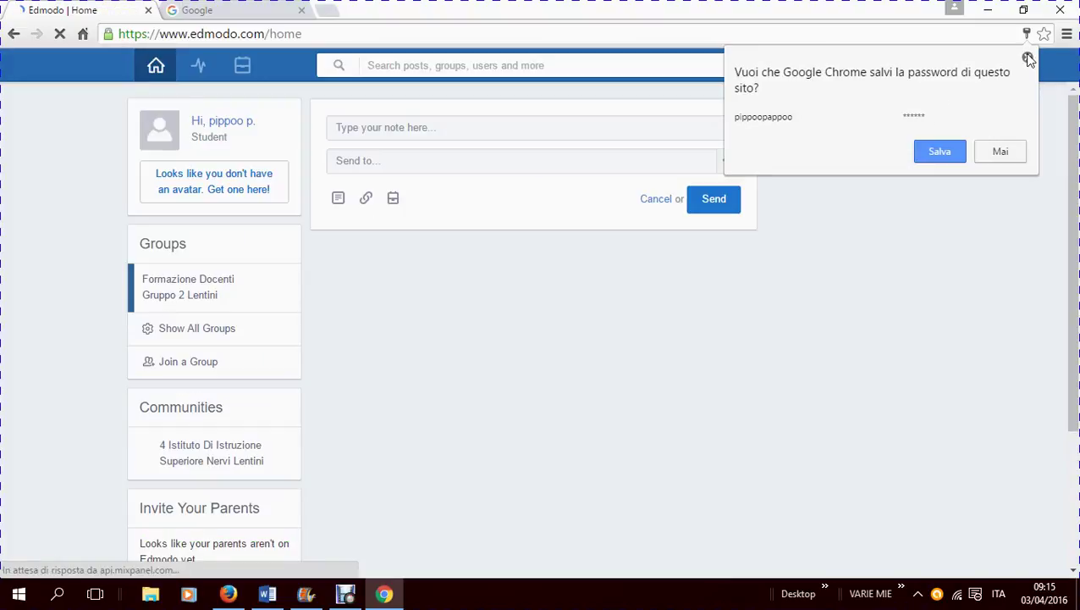
Dismiss Chrome's save-password offer and review the Latest Posts on the home feed.
click(1027, 57)
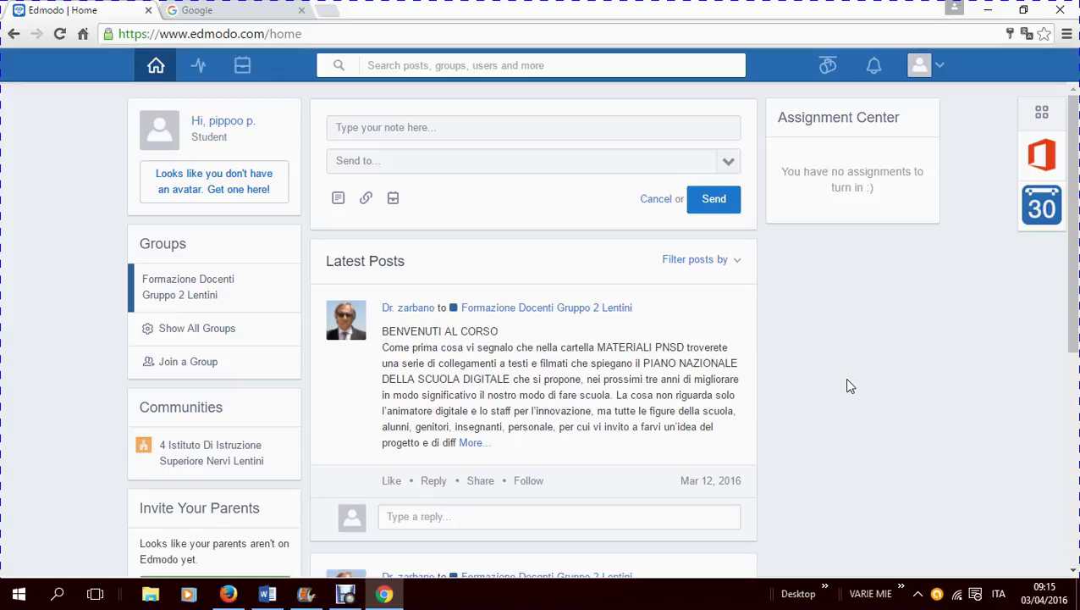
scroll(850, 386, down, 4)
scroll(850, 385, up, 4)
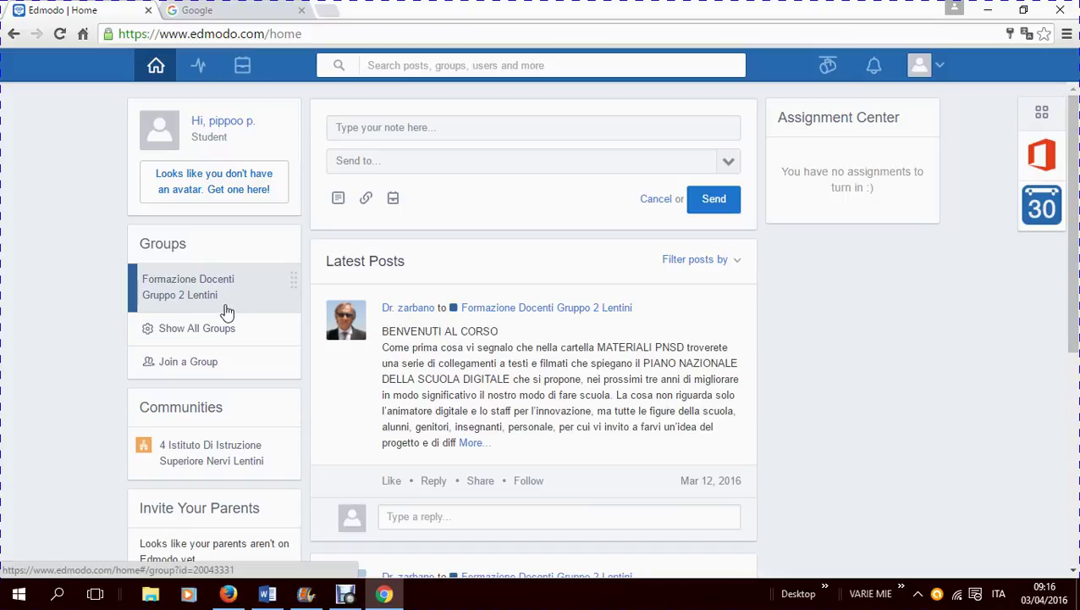
click(200, 292)
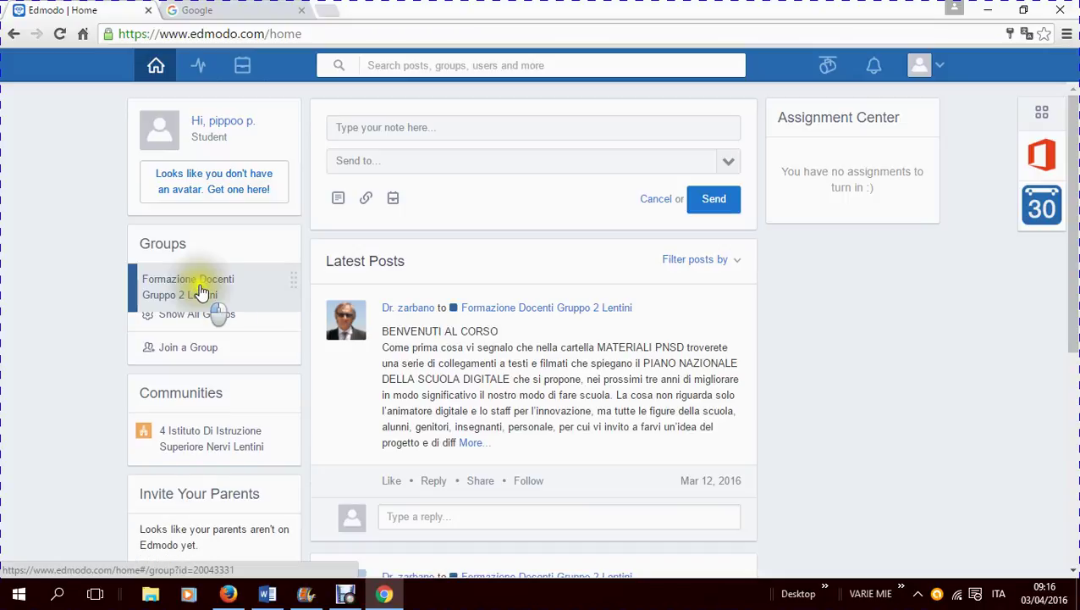
Open the Formazione Docenti Gruppo 2 Lentini group and scroll through its Group Posts.
click(200, 292)
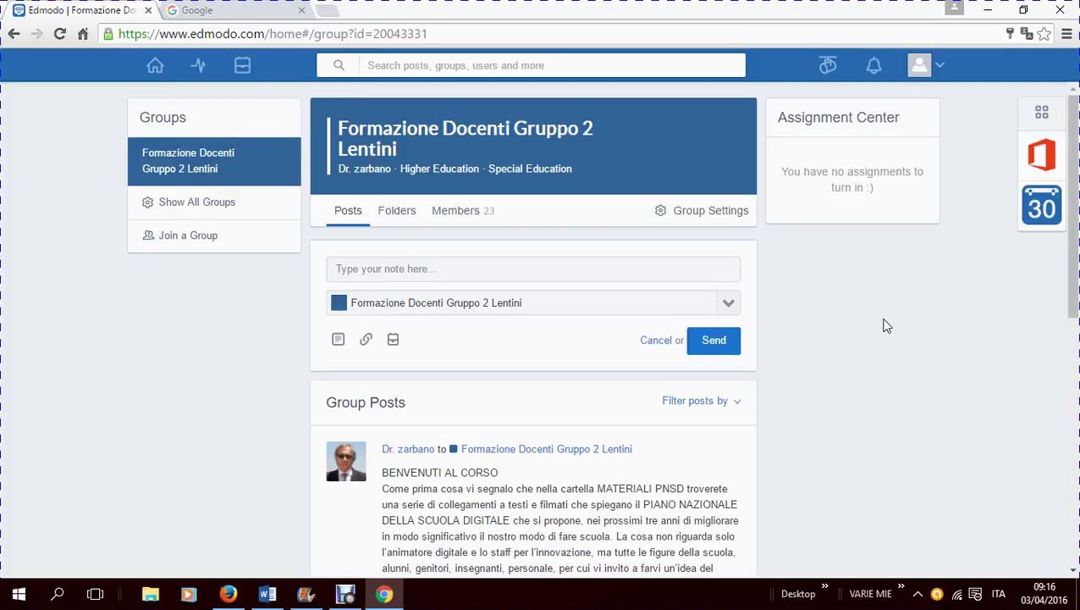
scroll(885, 330, down, 10)
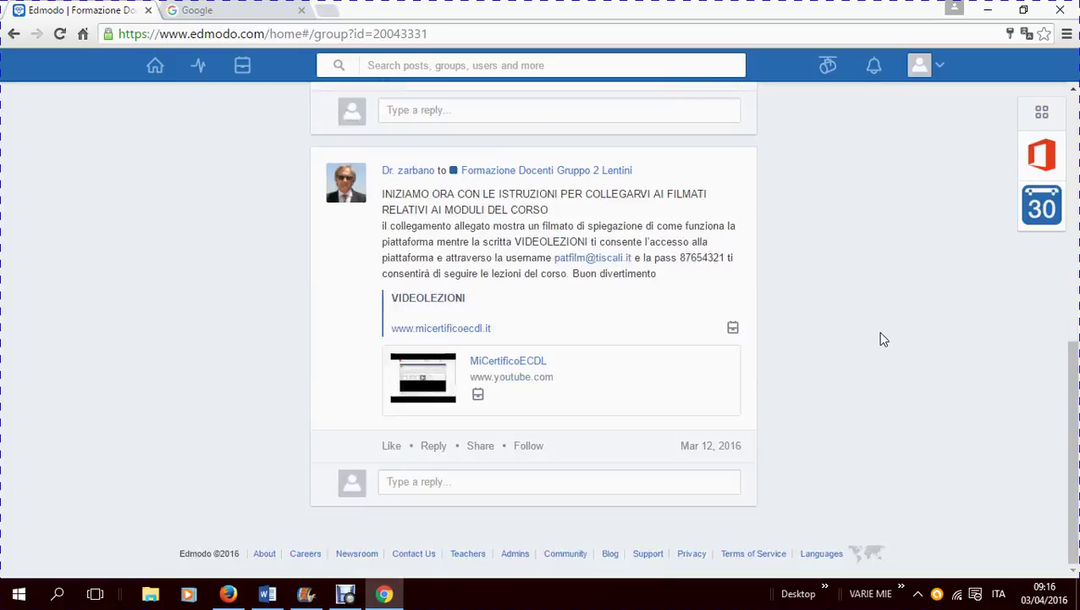
scroll(881, 339, up, 10)
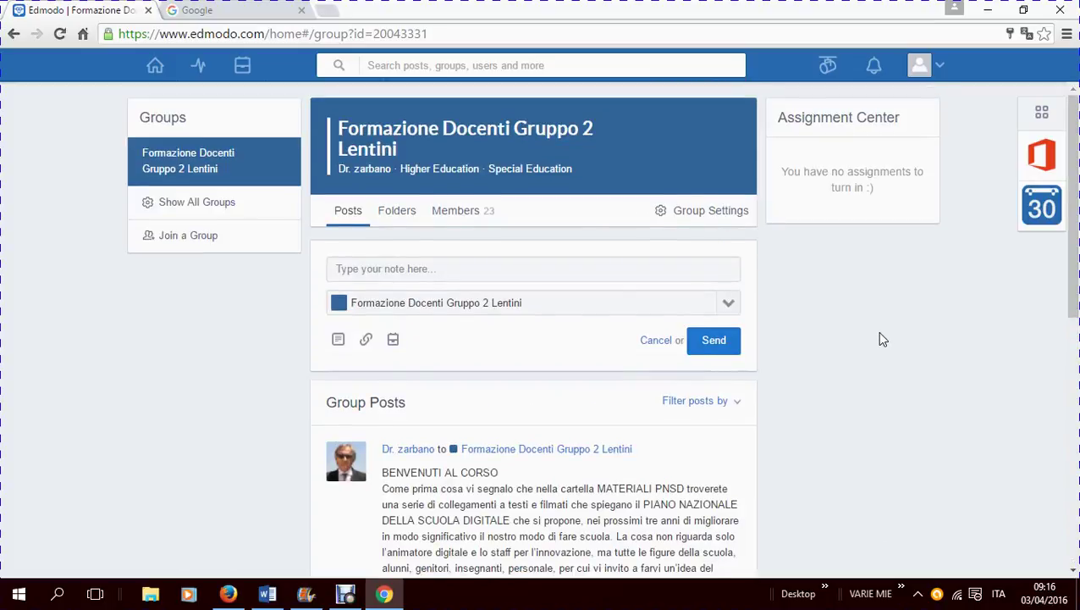
scroll(881, 339, down, 2)
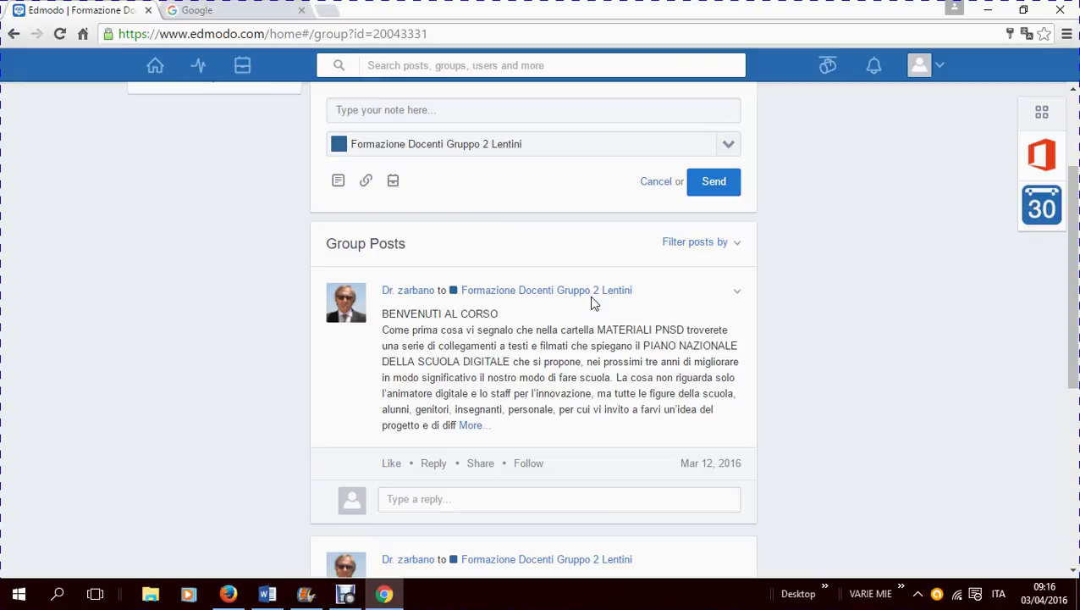
scroll(512, 382, down, 2)
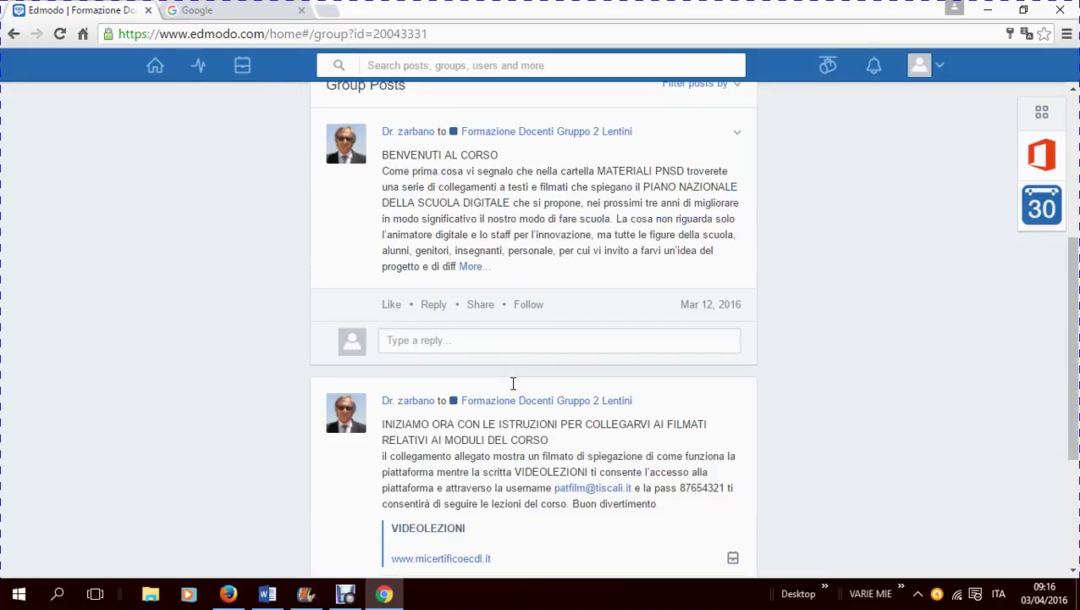
scroll(483, 337, down, 1)
scroll(506, 370, up, 5)
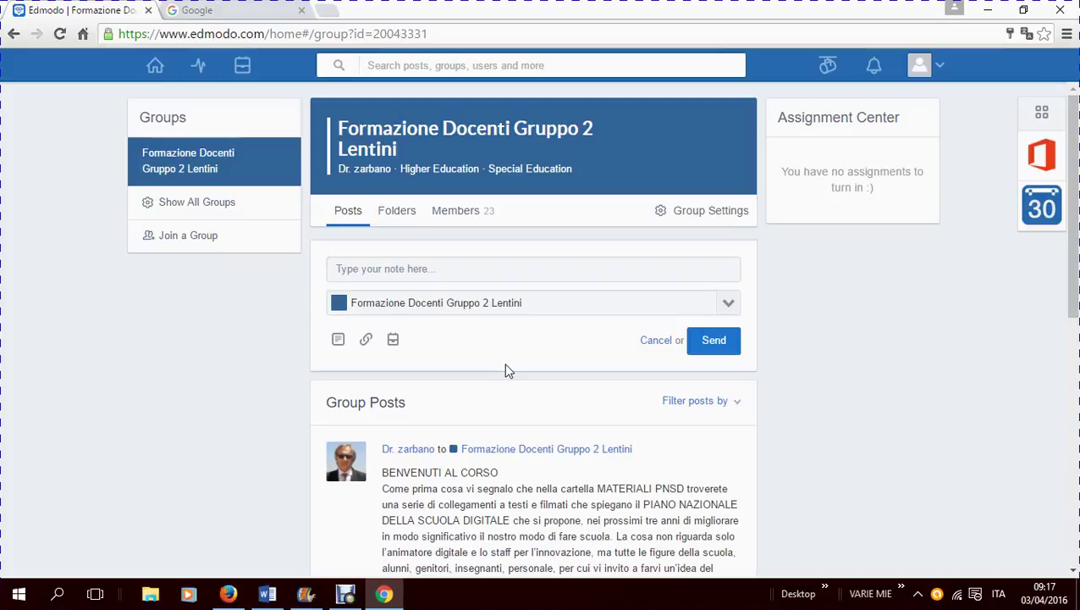
Visit the student's profile page, then go to the account settings page.
click(921, 67)
click(869, 103)
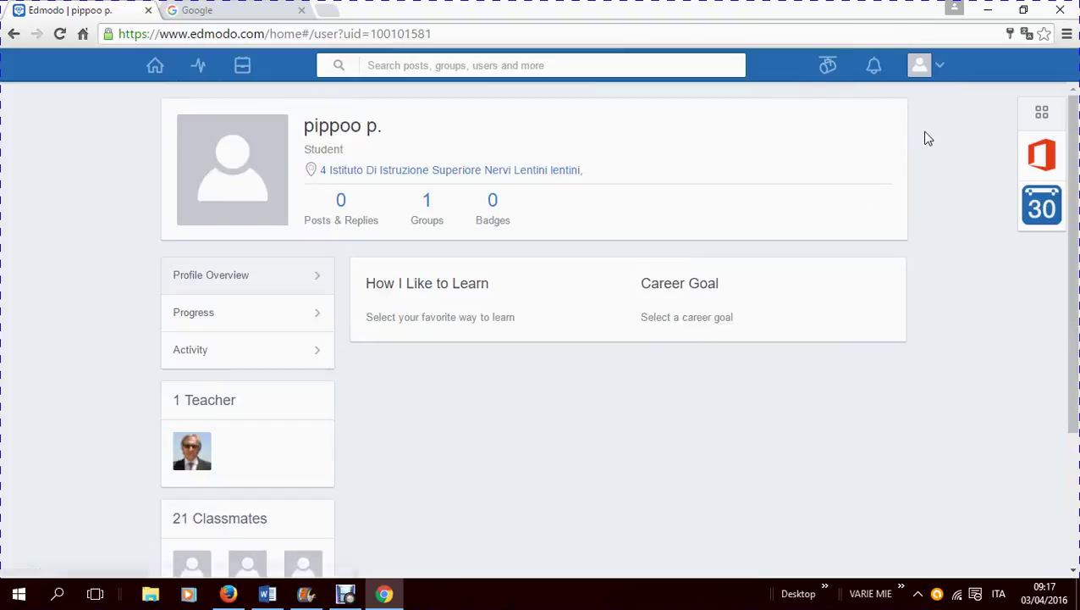
click(935, 67)
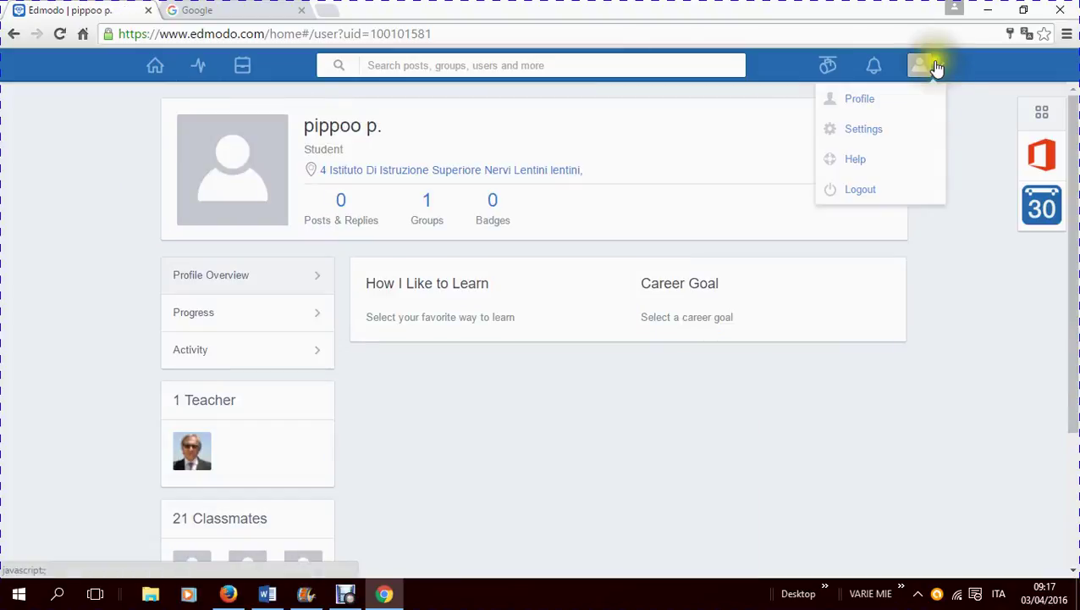
click(850, 134)
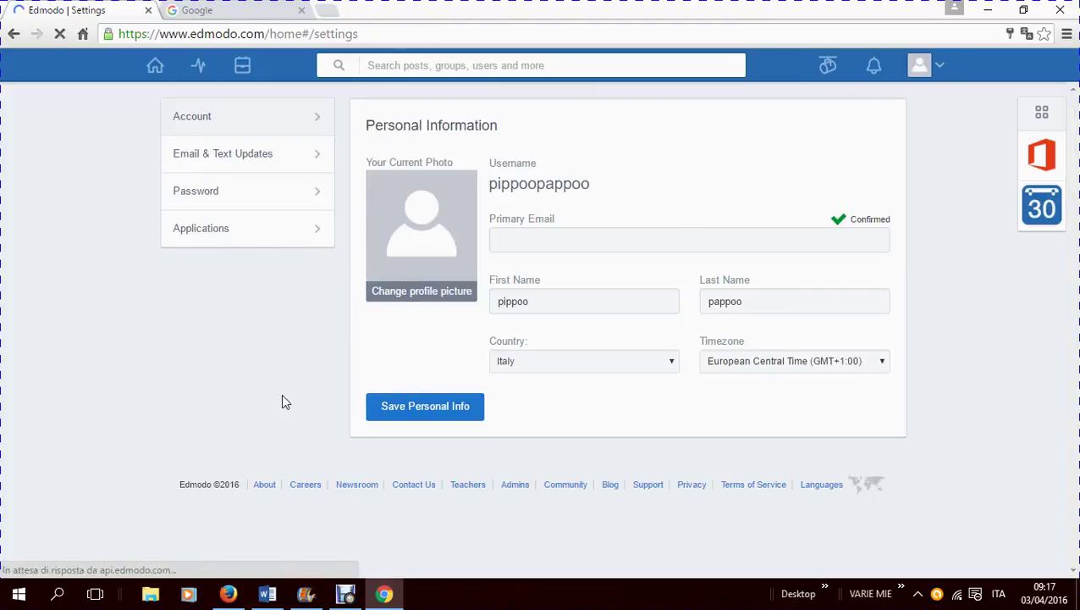
Enter the current account password in the Password form, ready for a new one.
click(209, 193)
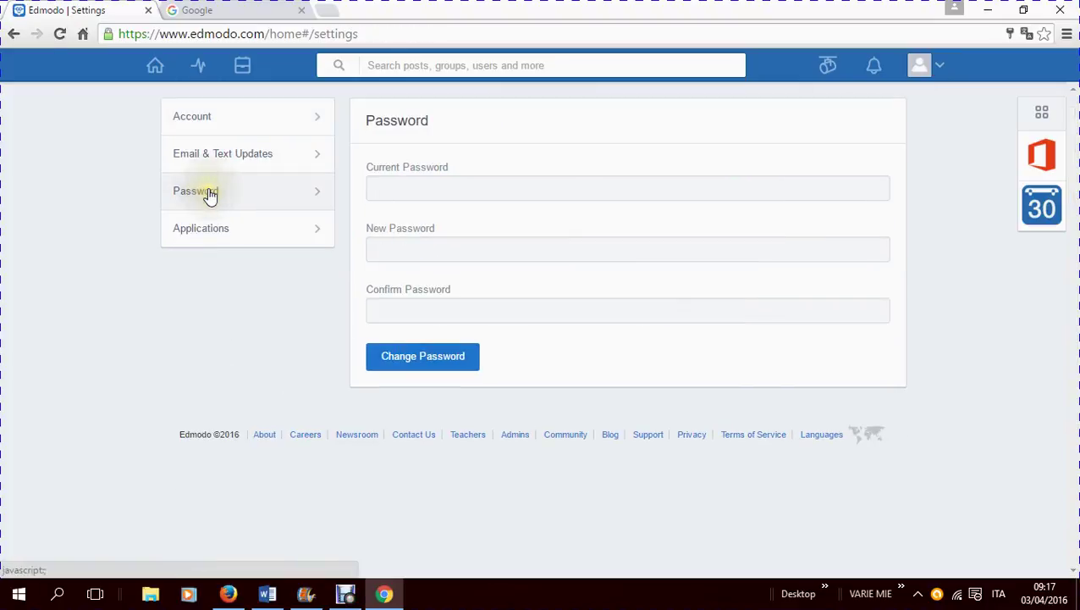
click(434, 187)
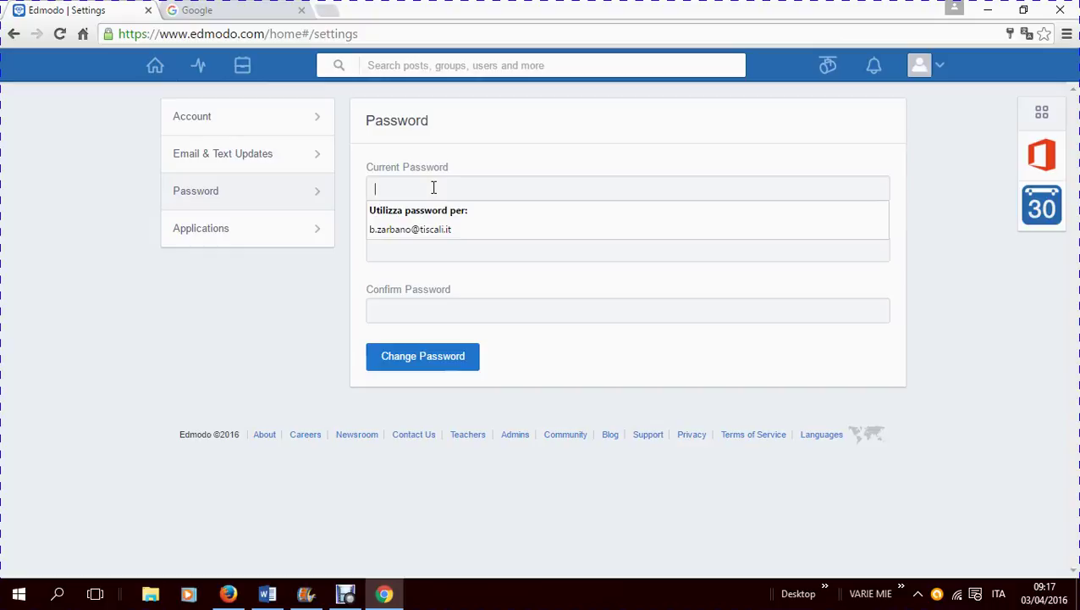
text(*****)
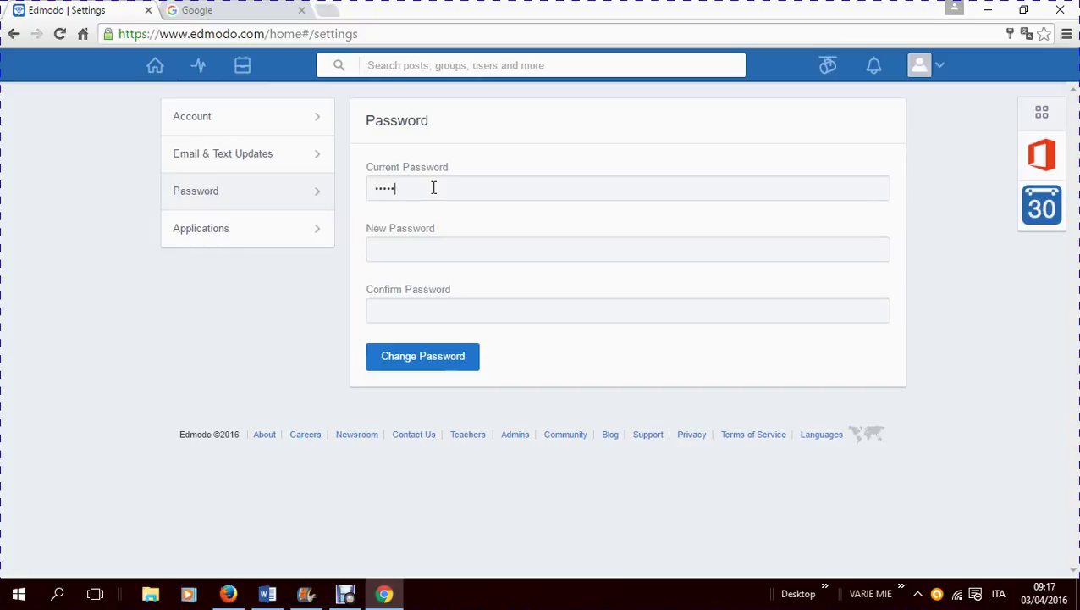
text(*)
click(435, 246)
Return to the Edmodo home feed and scroll through its posts.
click(156, 66)
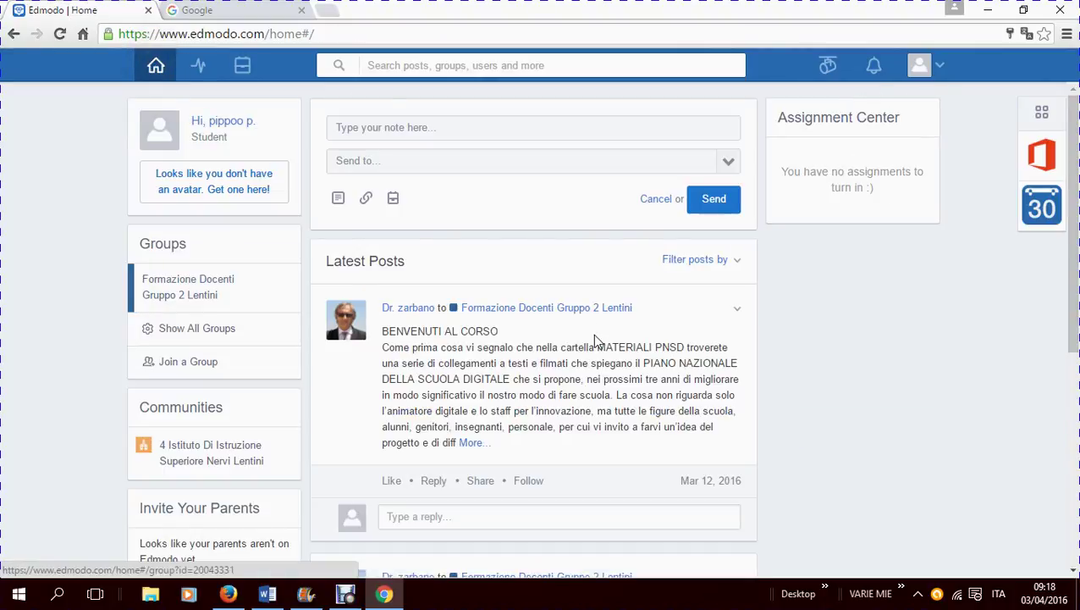
scroll(607, 320, down, 5)
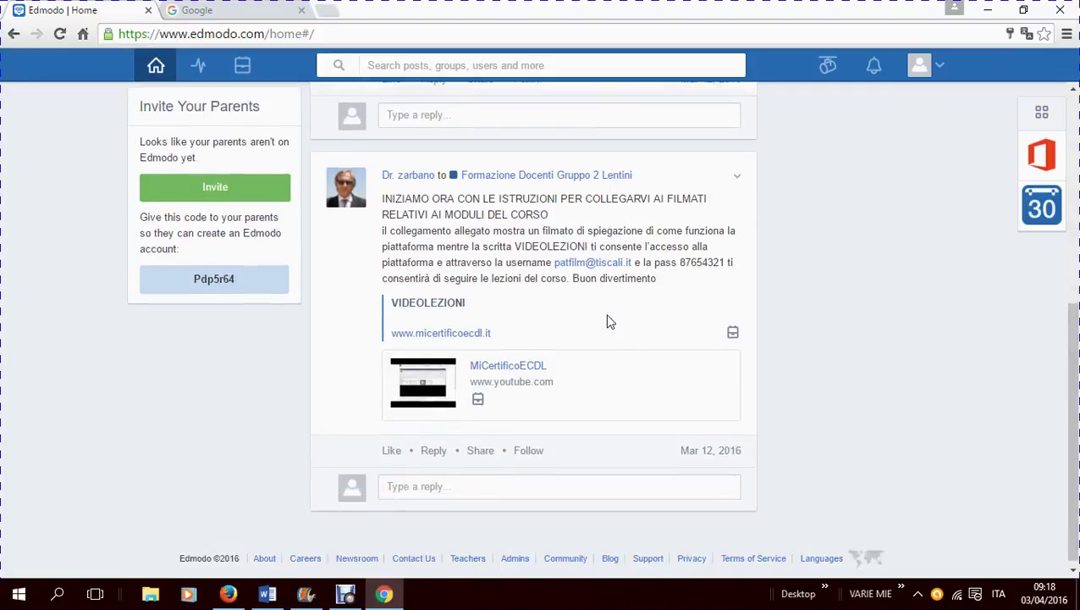
scroll(607, 320, up, 5)
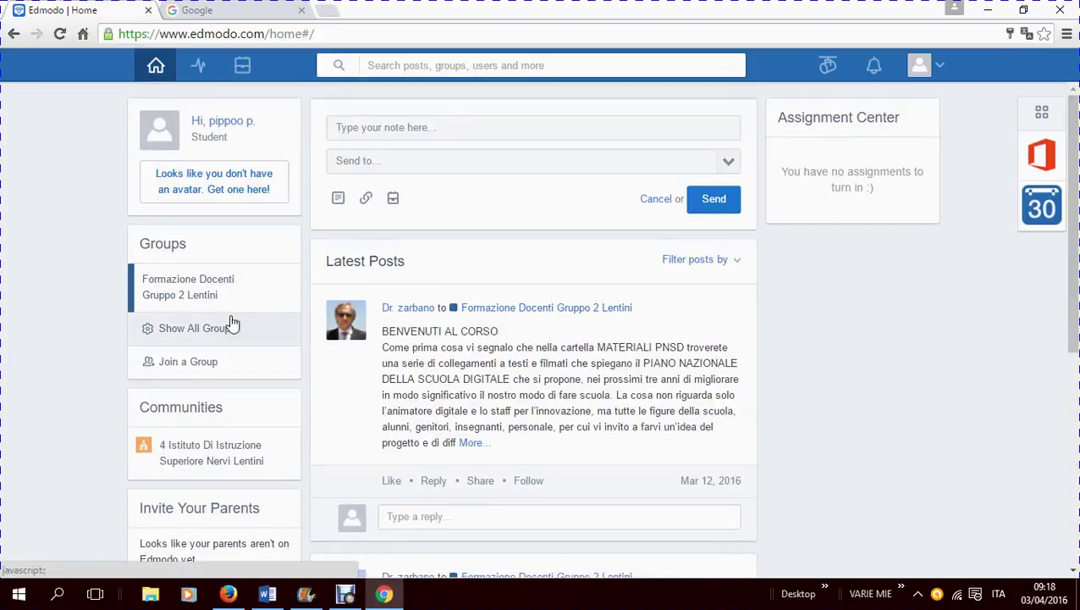
Open the Formazione Docenti Gruppo 2 Lentini group from the sidebar and browse its posts.
click(196, 291)
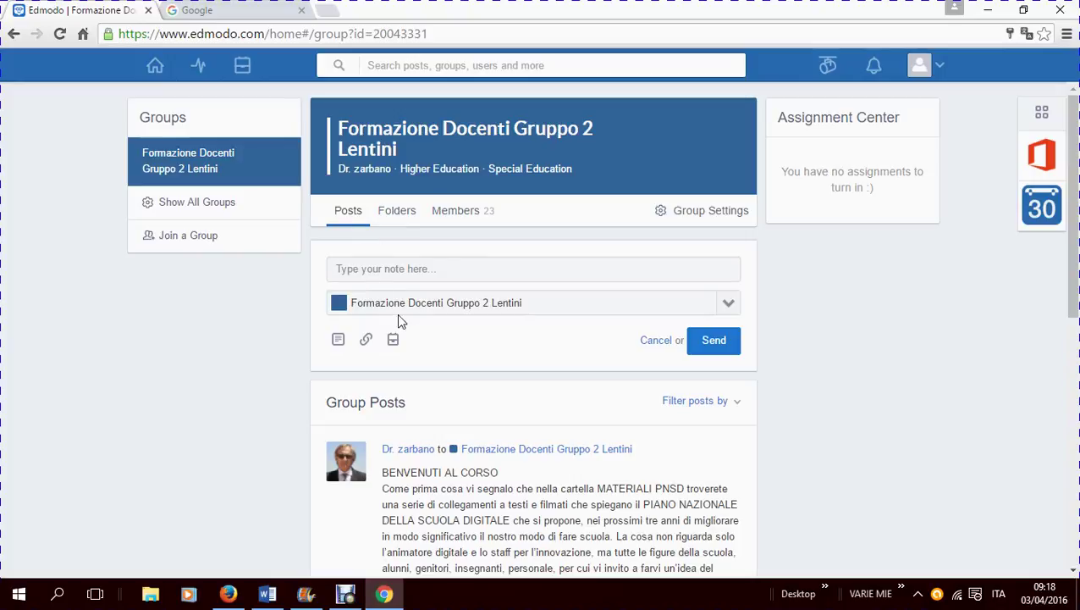
scroll(398, 318, down, 4)
scroll(398, 318, up, 4)
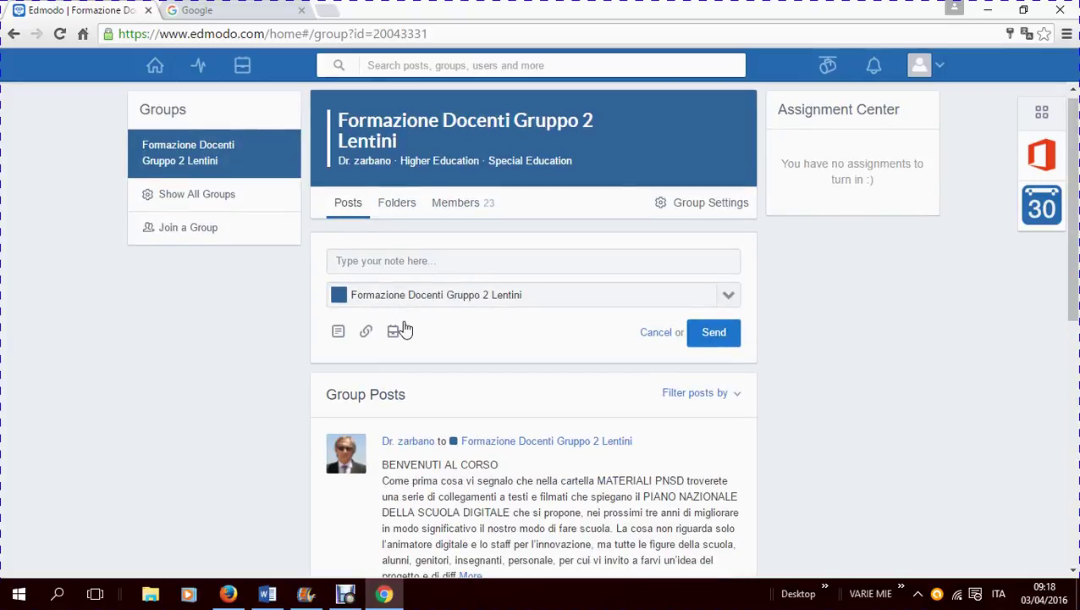
scroll(405, 328, down, 8)
scroll(404, 329, up, 8)
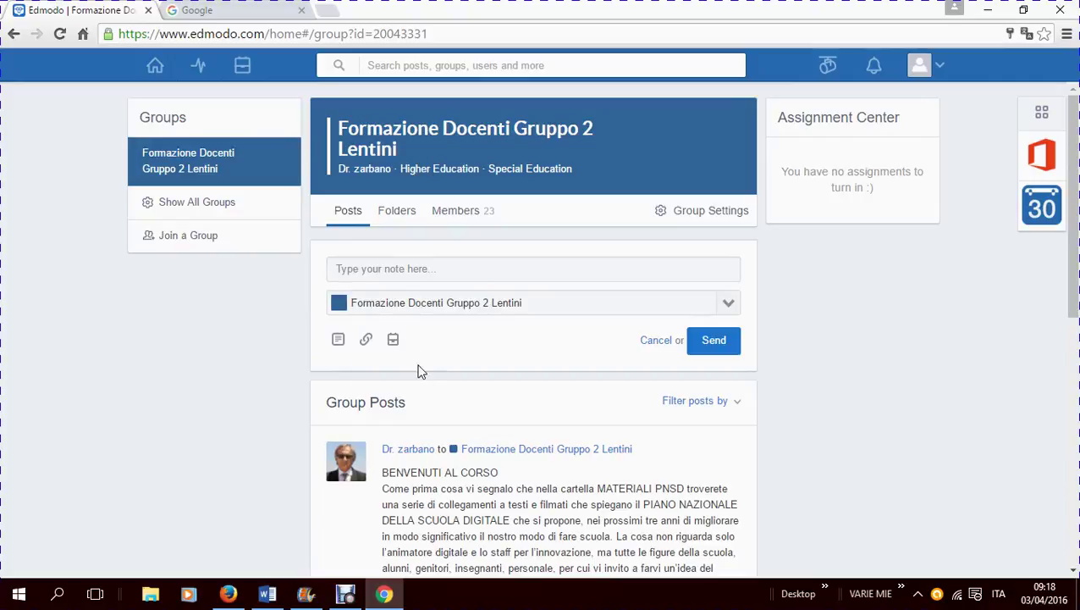
scroll(409, 403, down, 3)
scroll(410, 403, up, 3)
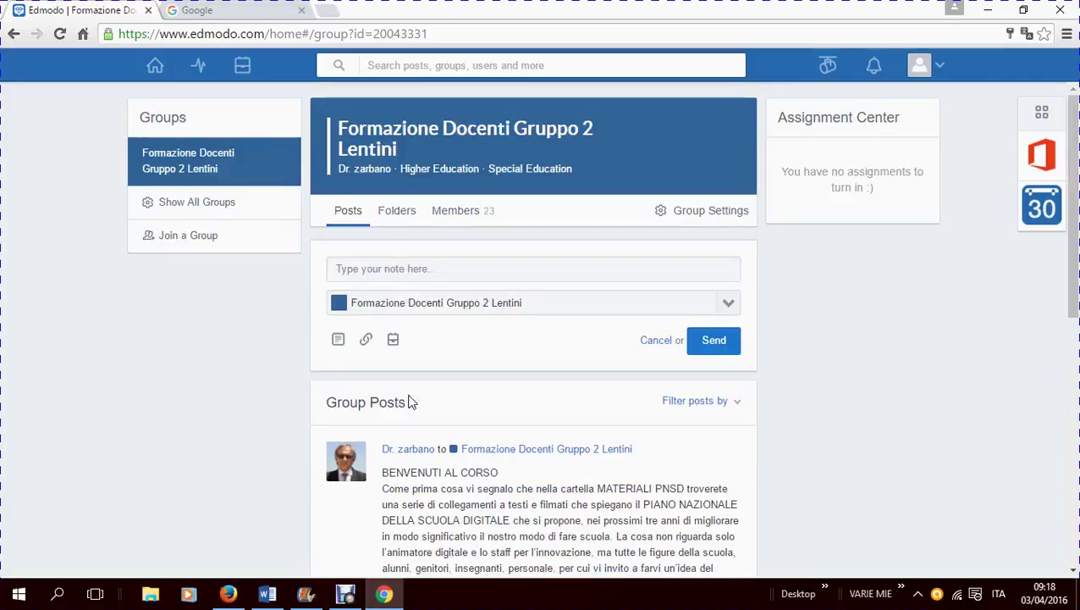
scroll(409, 403, down, 7)
scroll(499, 296, up, 8)
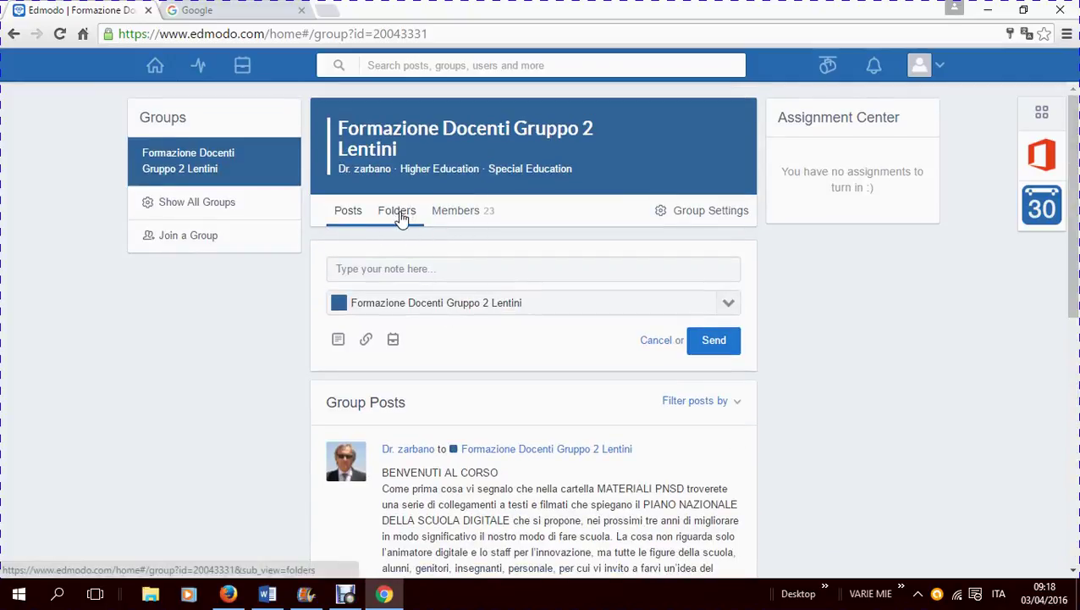
Open the CALENDARIO E PROGRAMMA folder and its PARTECIPANTI CALENDARIO E PROGRAMMA.pdf file.
click(403, 216)
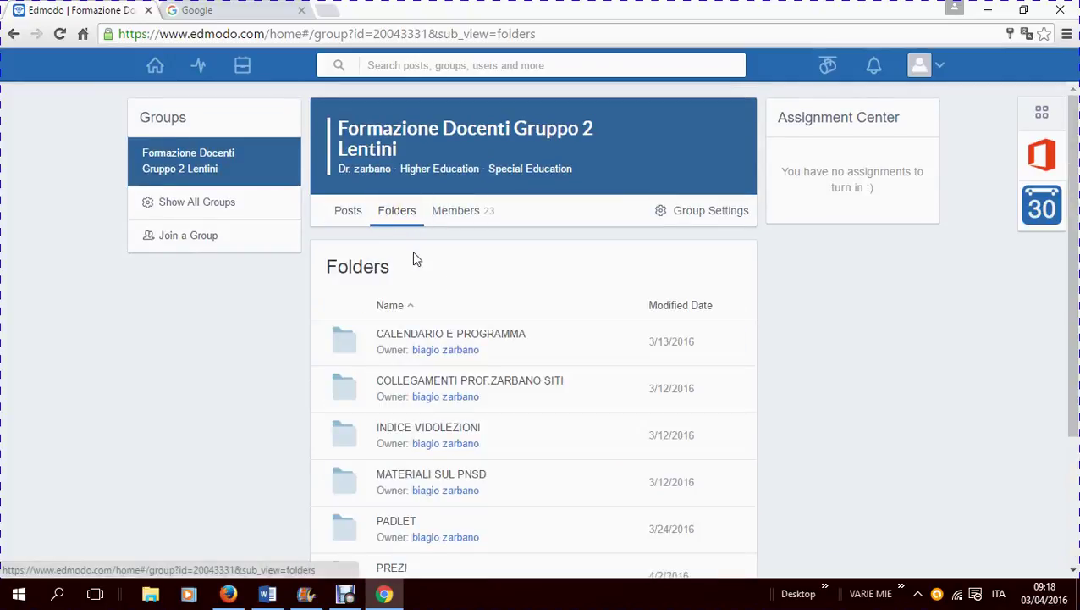
scroll(699, 430, down, 3)
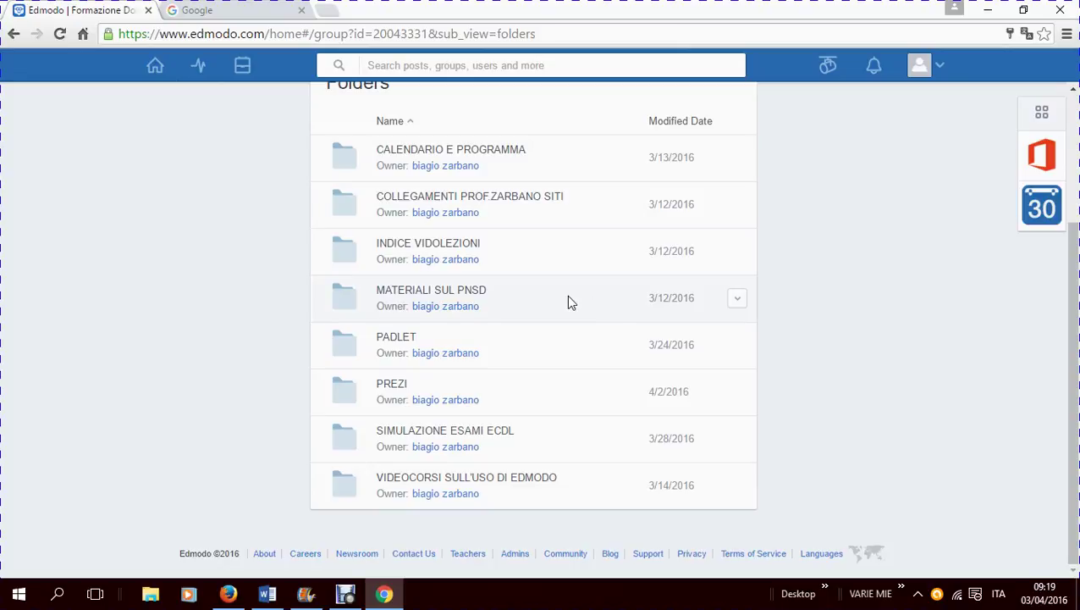
click(417, 150)
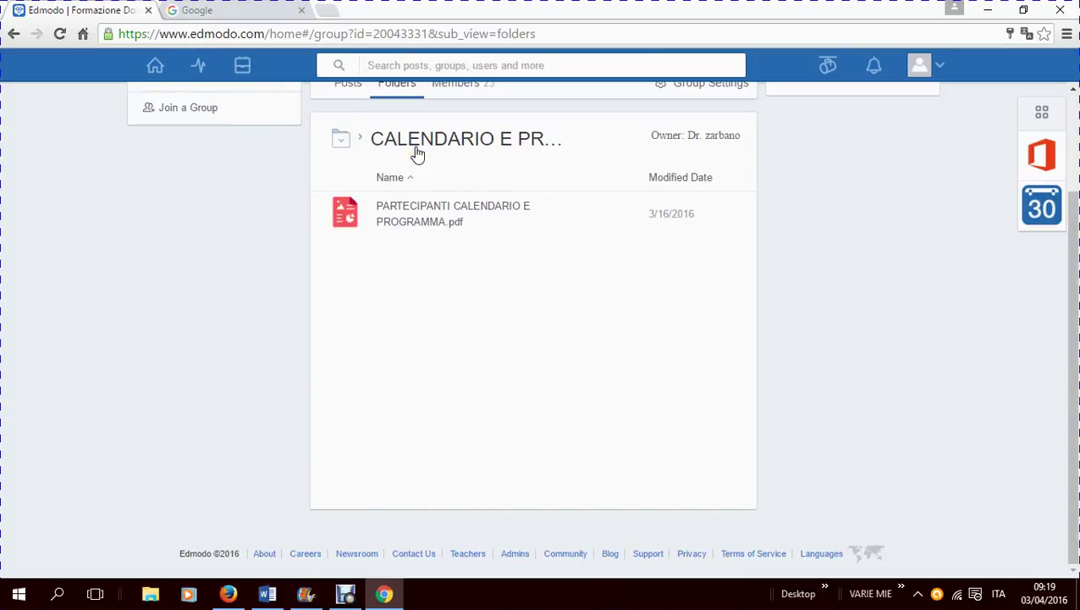
click(409, 212)
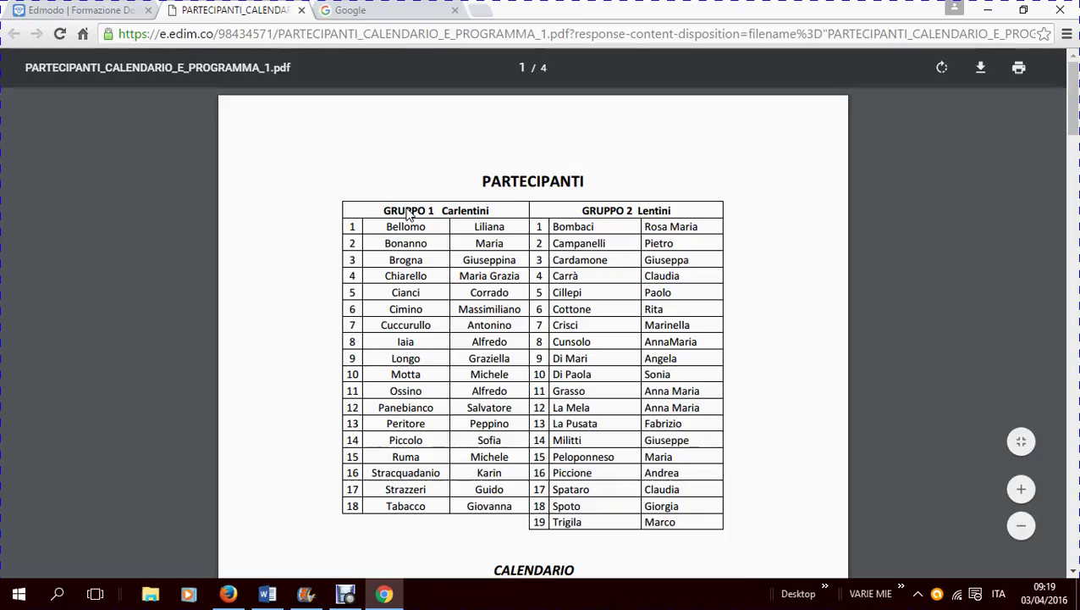
Scroll the PDF from the PARTECIPANTI table through CALENDARIO to PROGRAMMA DEL CORSO.
scroll(474, 293, down, 5)
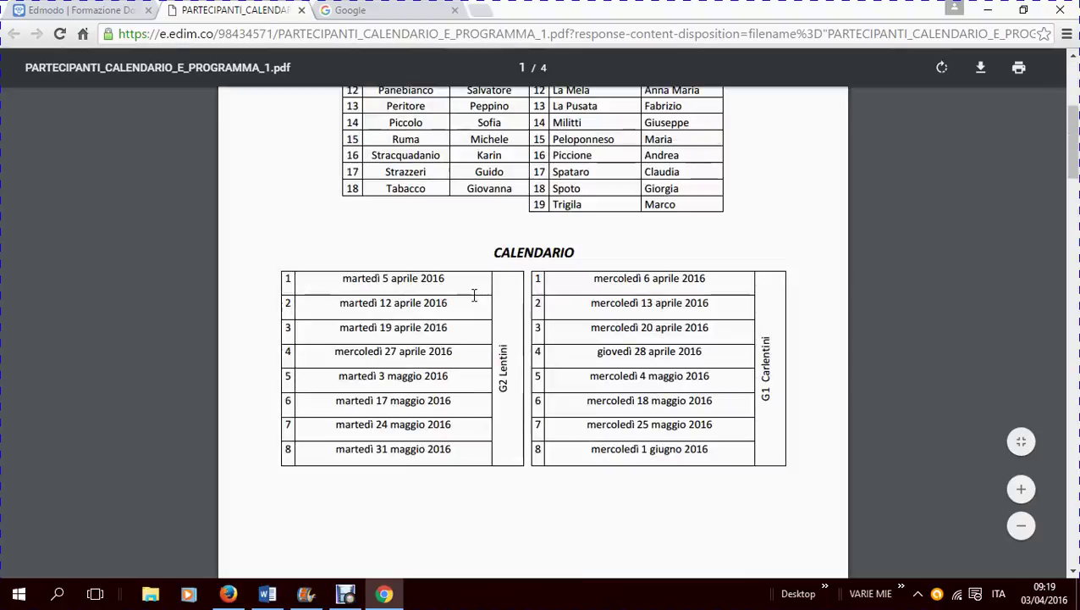
scroll(472, 301, up, 1)
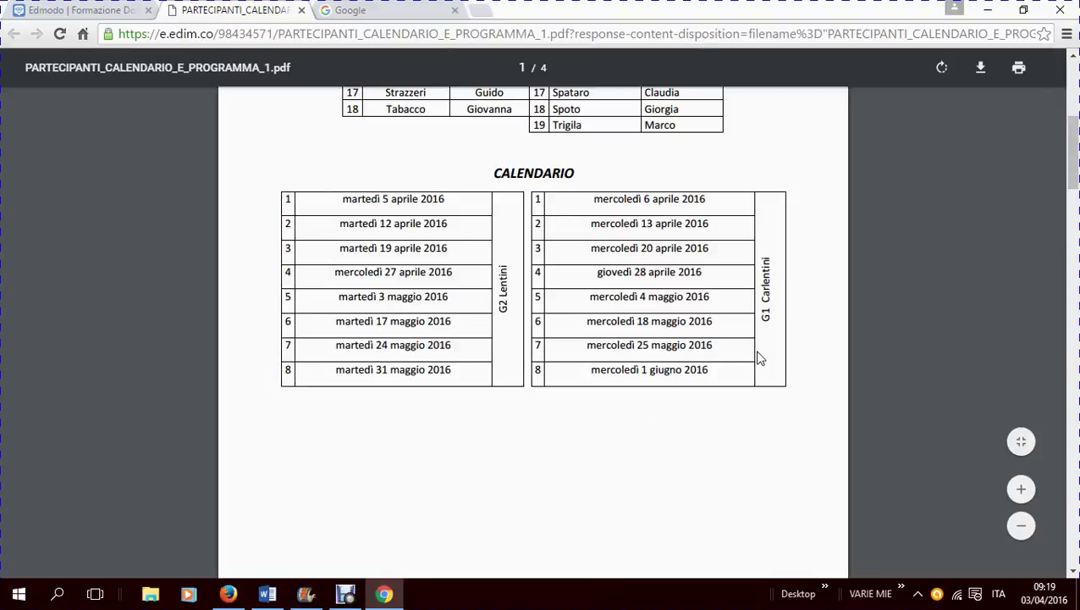
scroll(423, 470, down, 4)
scroll(425, 471, down, 3)
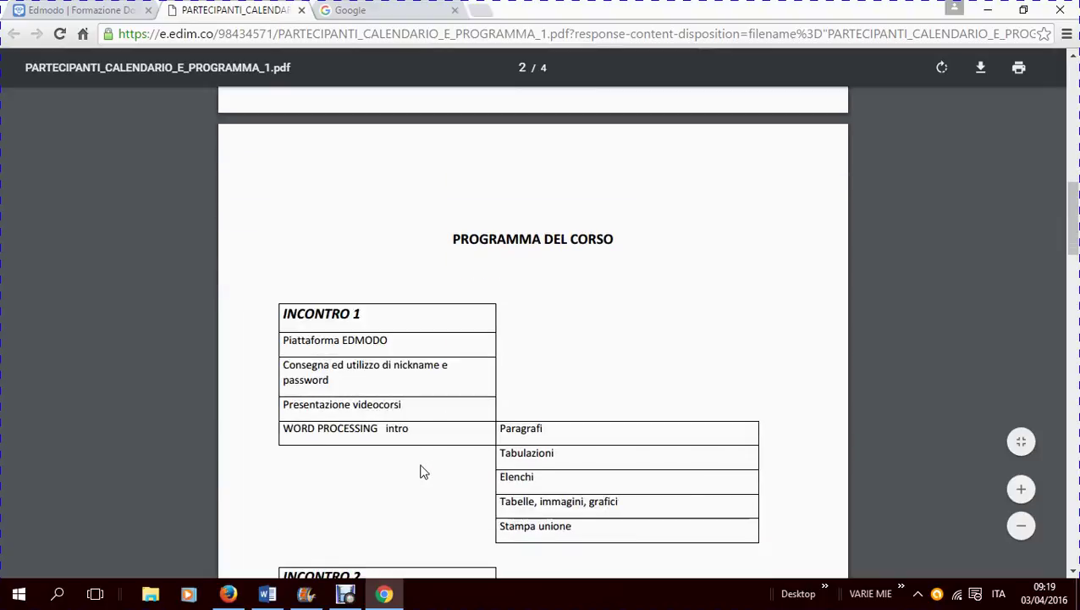
scroll(423, 470, down, 3)
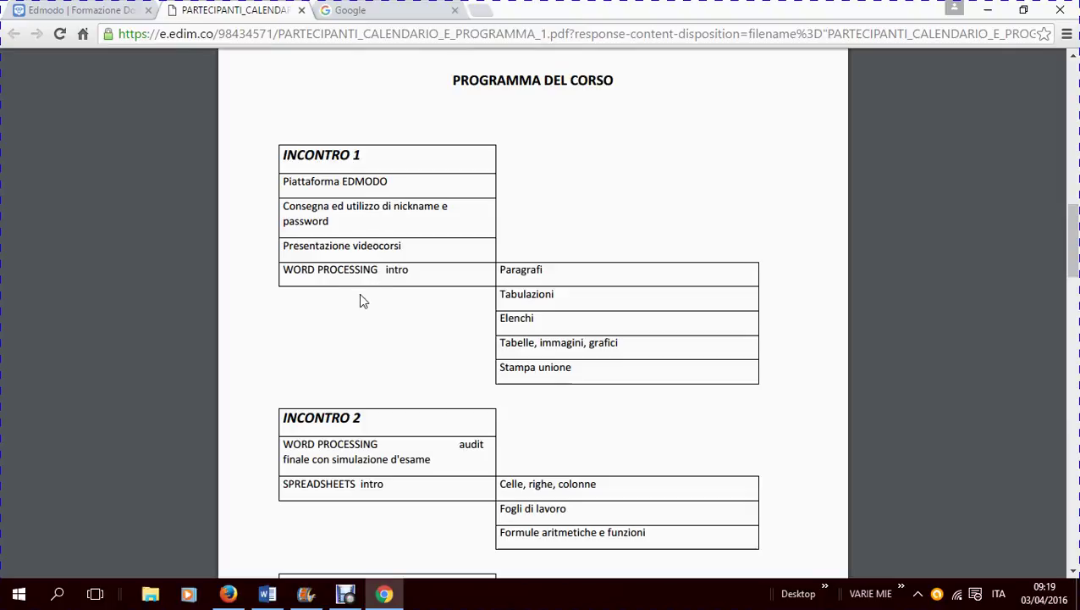
scroll(534, 305, down, 2)
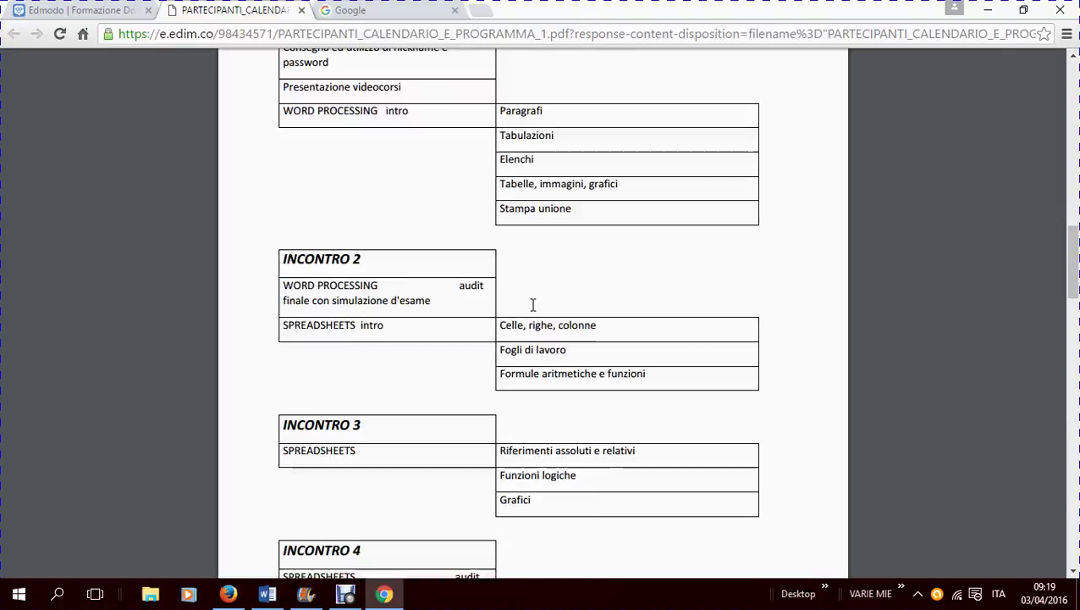
scroll(533, 304, down, 2)
scroll(533, 304, up, 3)
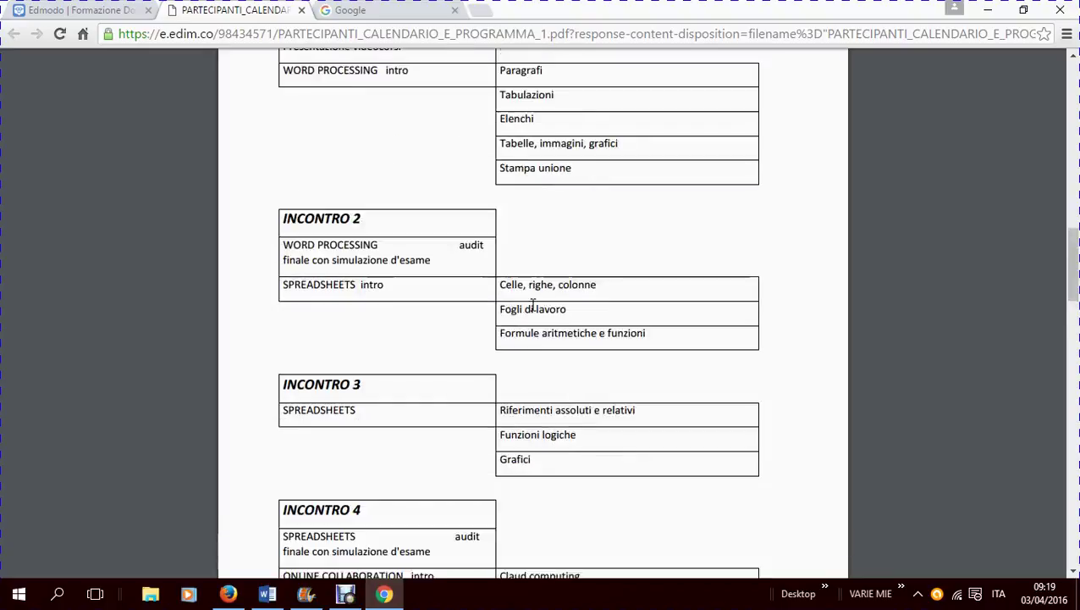